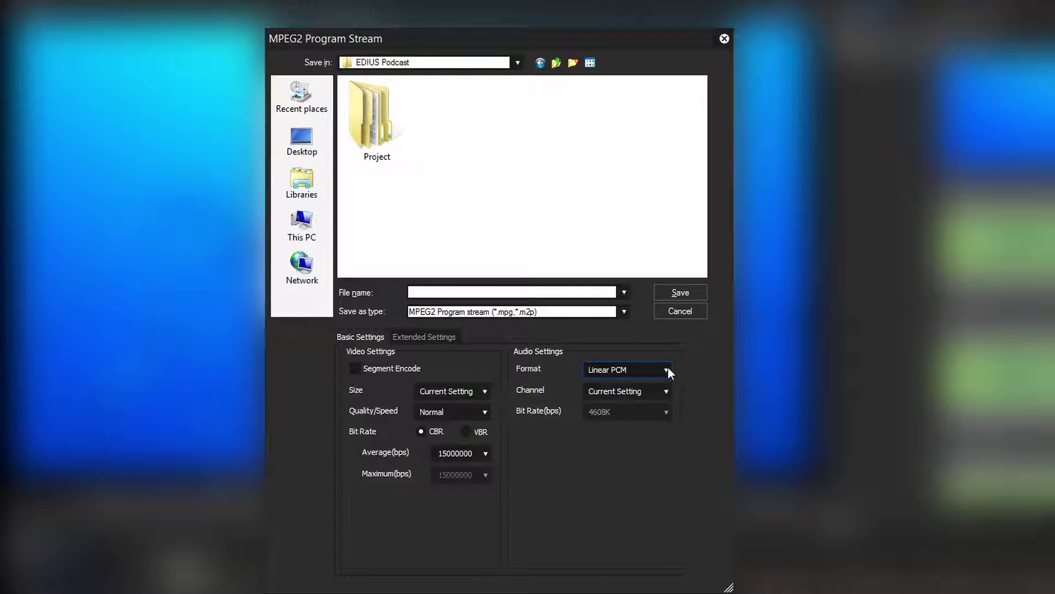
# Step: Set the MPEG2 Program Stream export audio to Dolby Digital (AC-3) with 5.1 channels
pyautogui.click(666, 391)
pyautogui.click(649, 510)
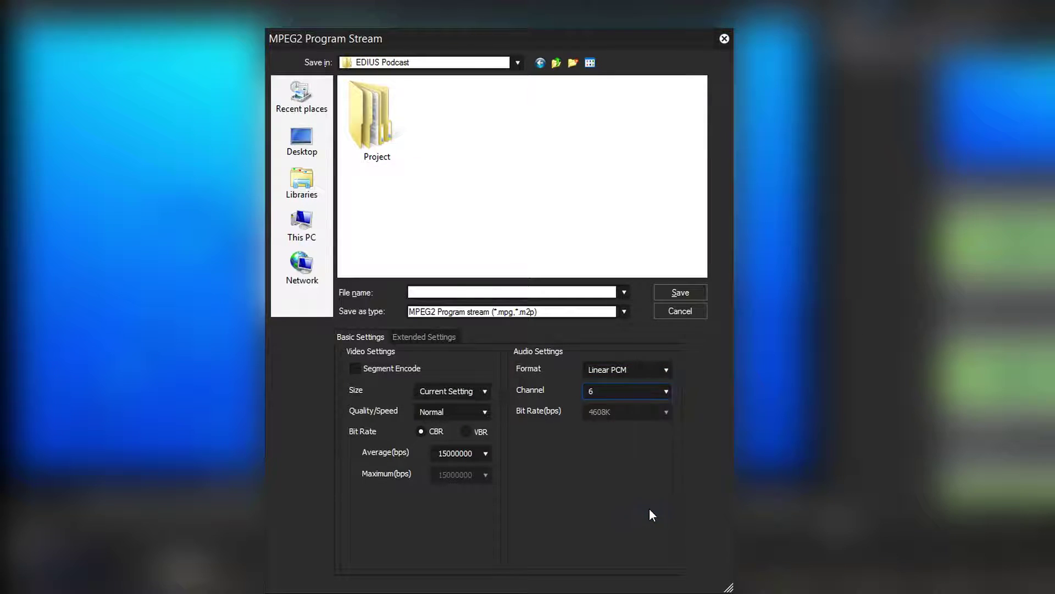
pyautogui.click(666, 372)
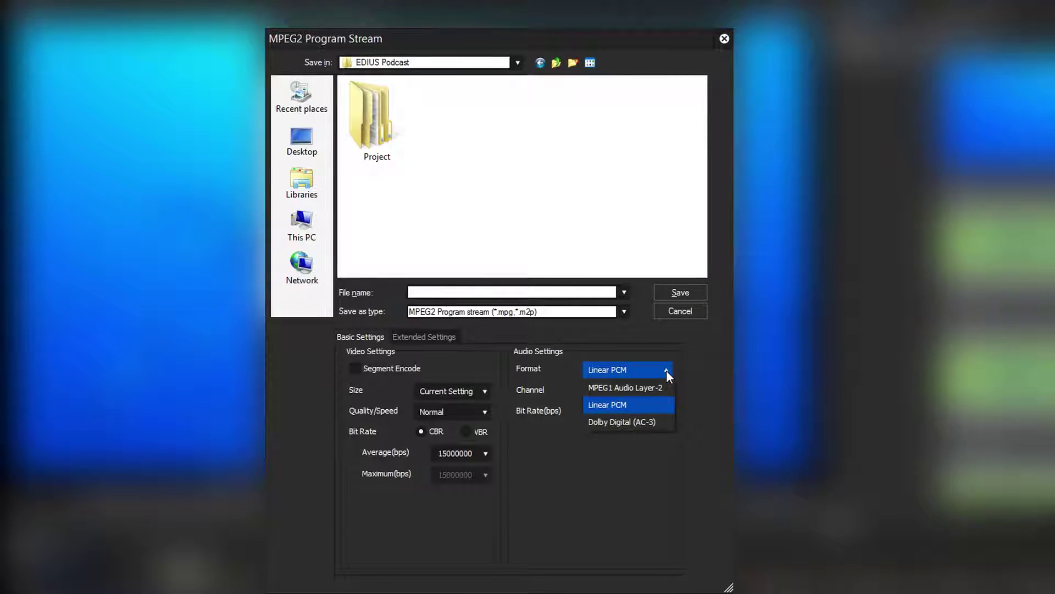
pyautogui.click(658, 420)
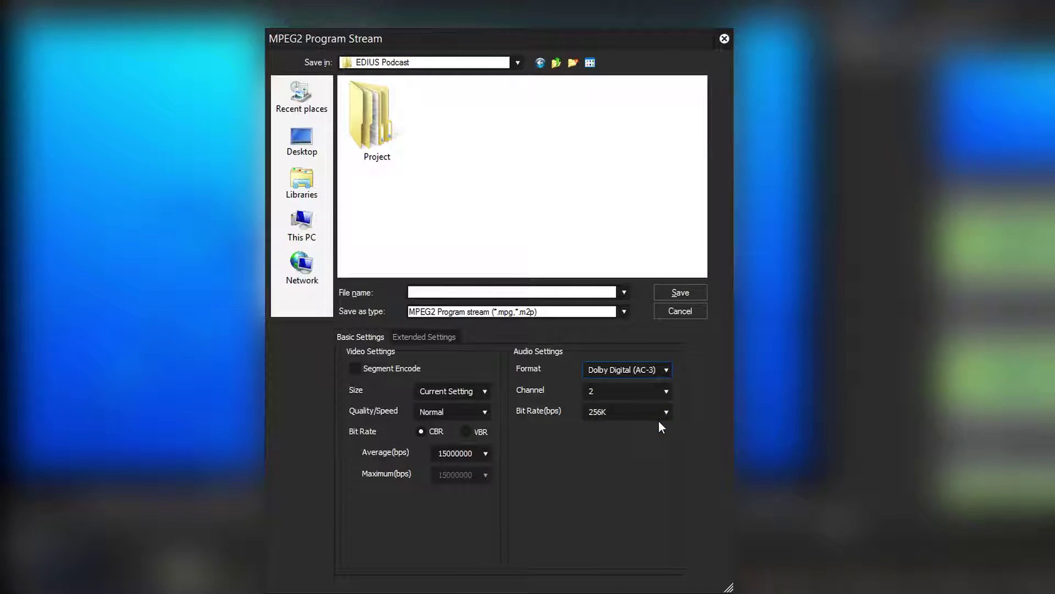
pyautogui.click(665, 392)
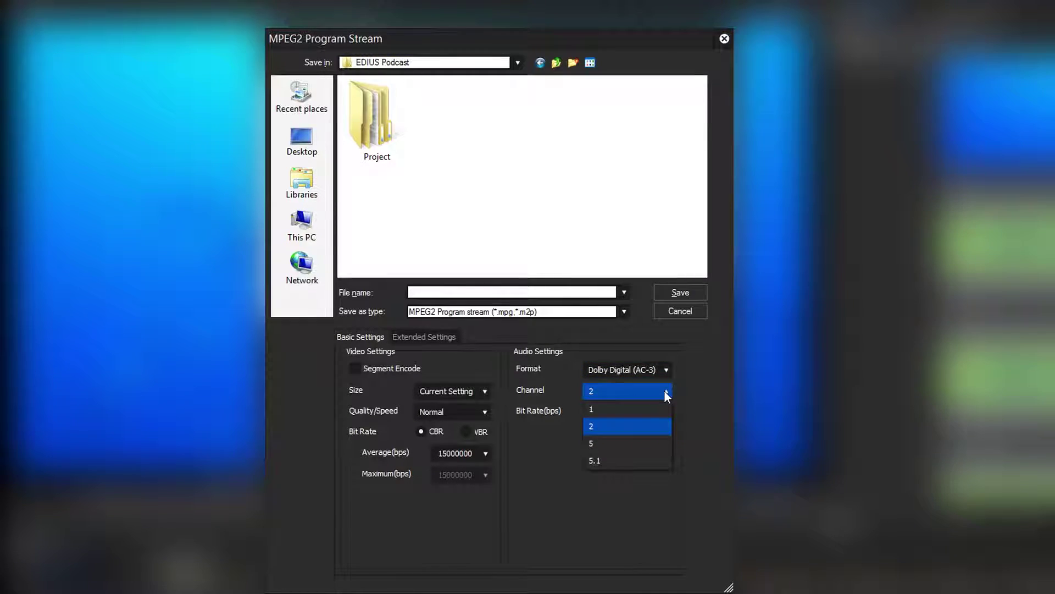
pyautogui.click(632, 461)
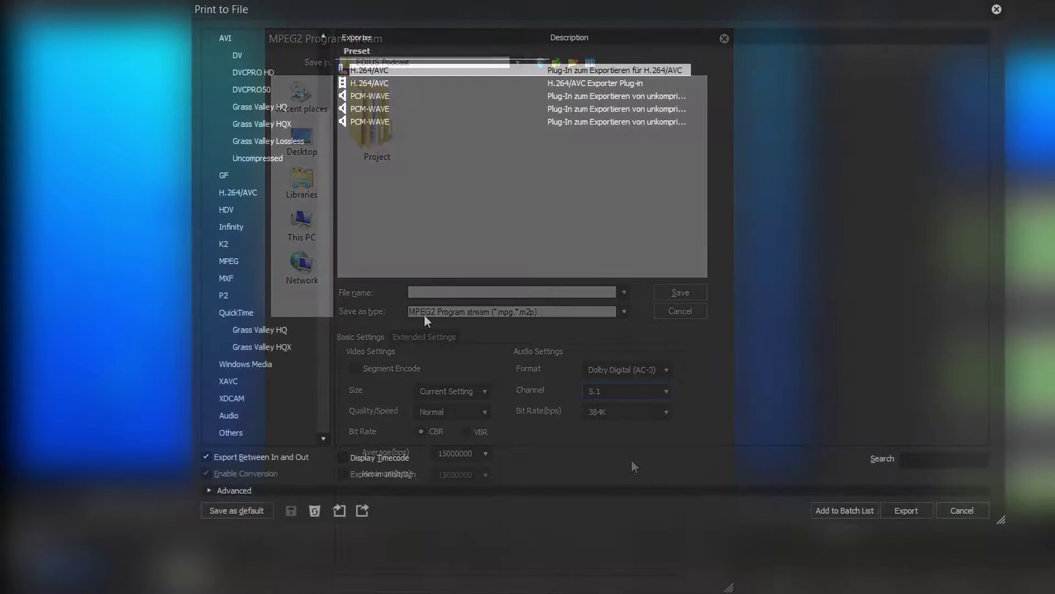
# Step: Choose the Dolby Digital (AC-3) exporter from the Audio exporters category
pyautogui.click(229, 415)
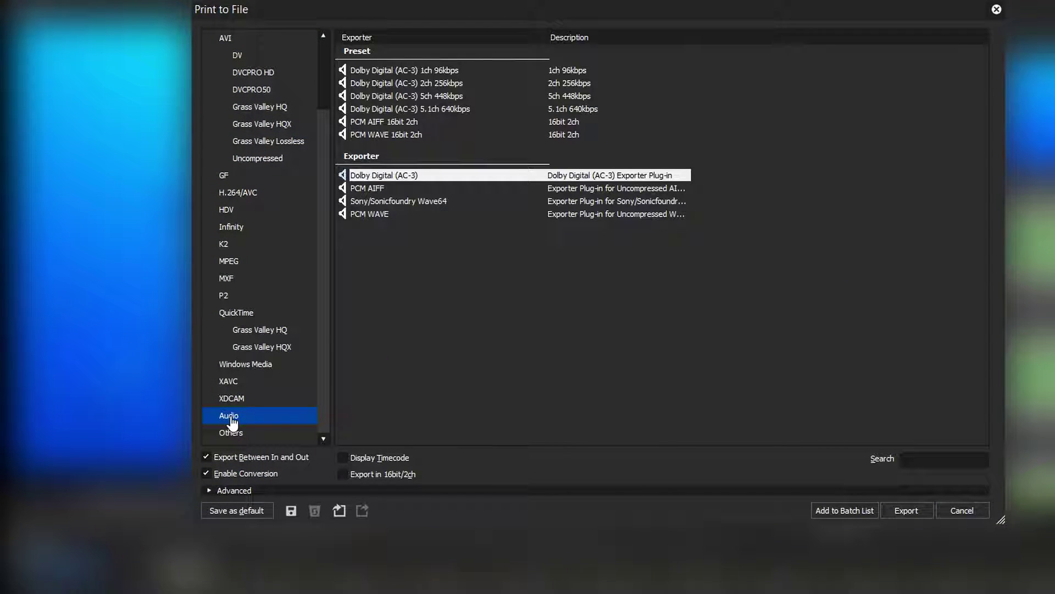
pyautogui.click(443, 175)
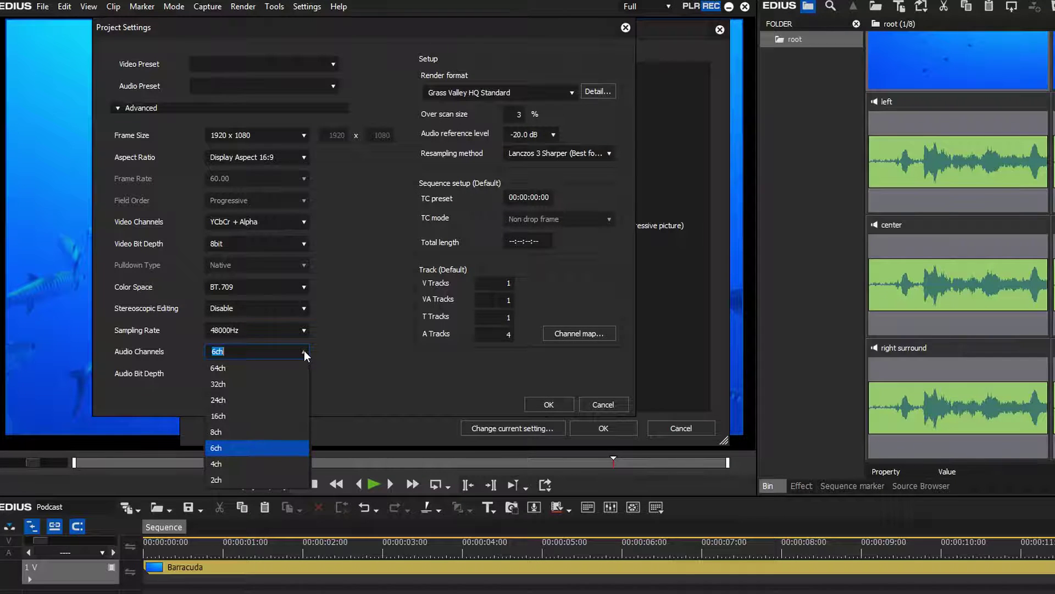
# Step: Confirm the project settings with Audio Channels left at 6ch
pyautogui.click(304, 351)
pyautogui.click(569, 404)
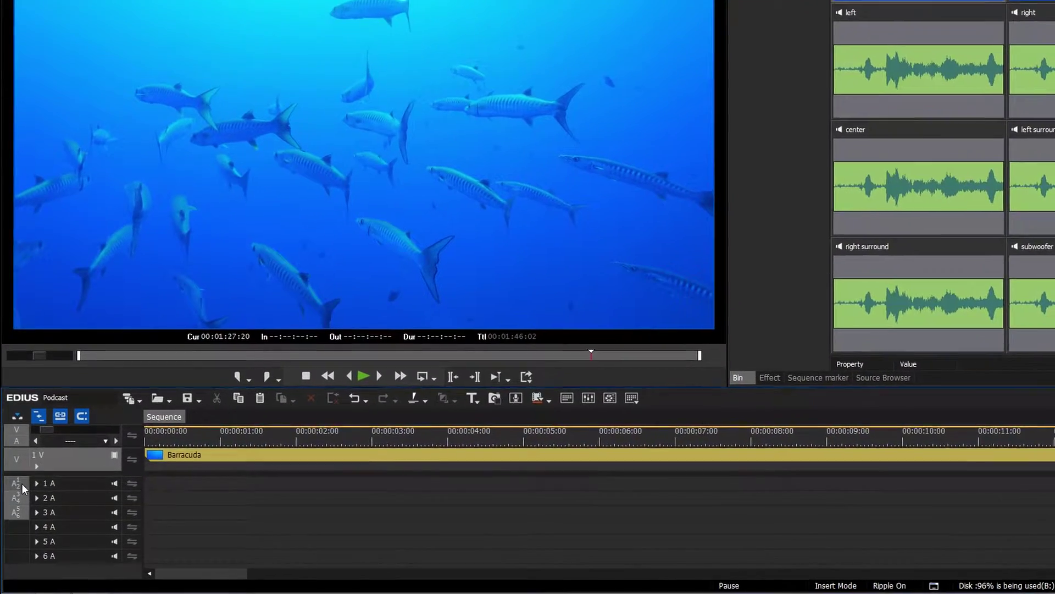
# Step: Turn off Audio Source Channel (Stereo) so each track gets its own source channel A1–A6
pyautogui.rightClick(14, 497)
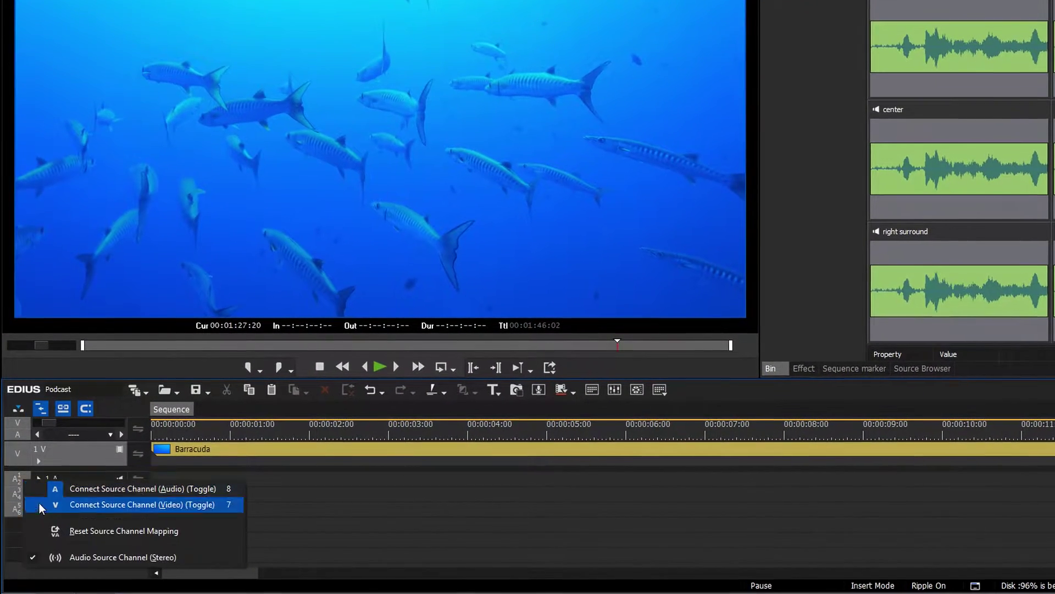
pyautogui.click(85, 557)
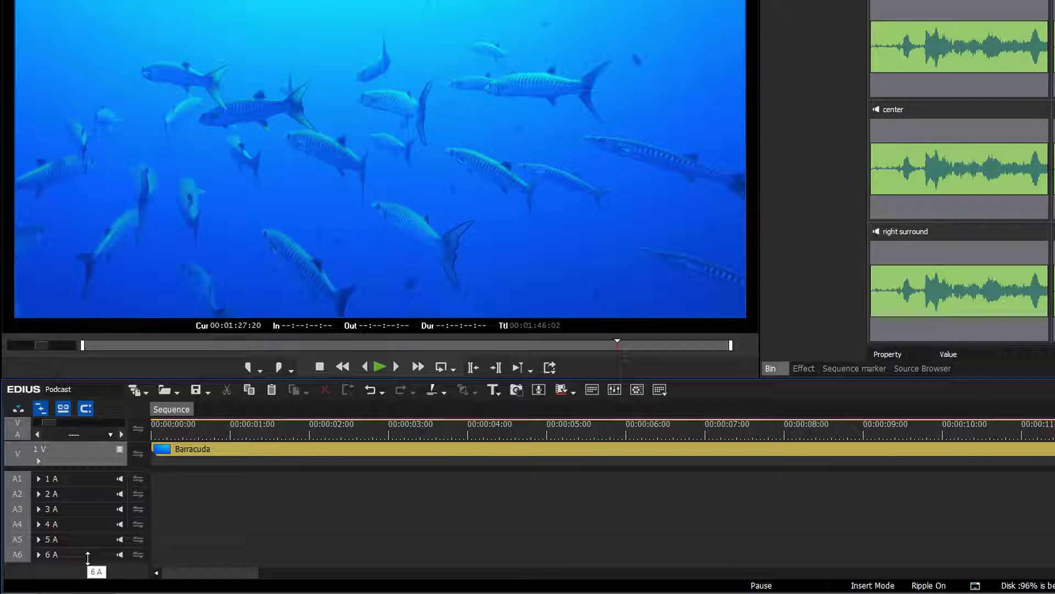
# Step: Rename the audio tracks left, right, center, left surround, right surround and subwoofer
pyautogui.rightClick(91, 481)
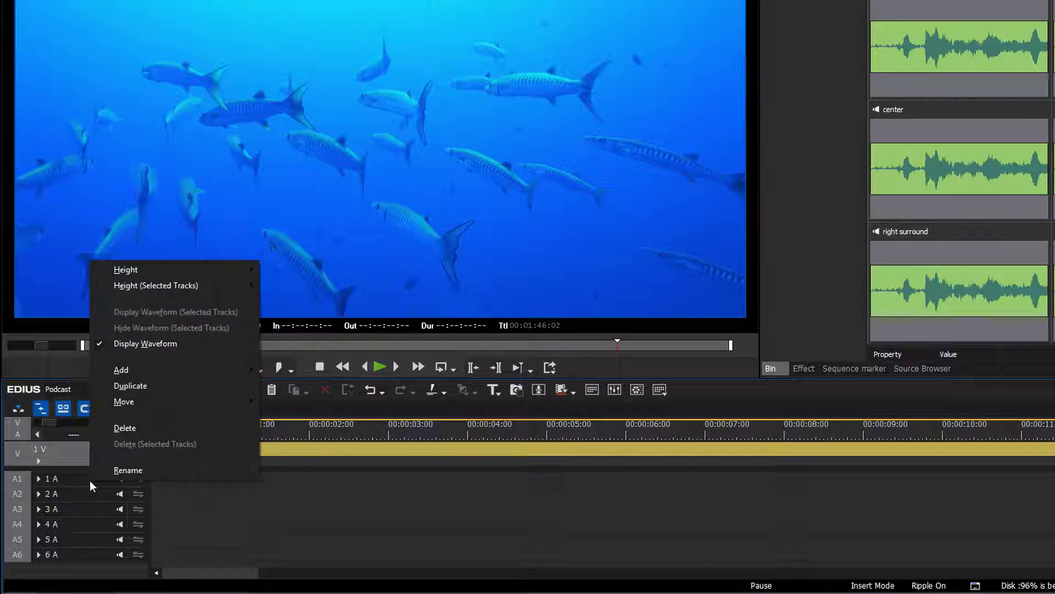
pyautogui.click(98, 476)
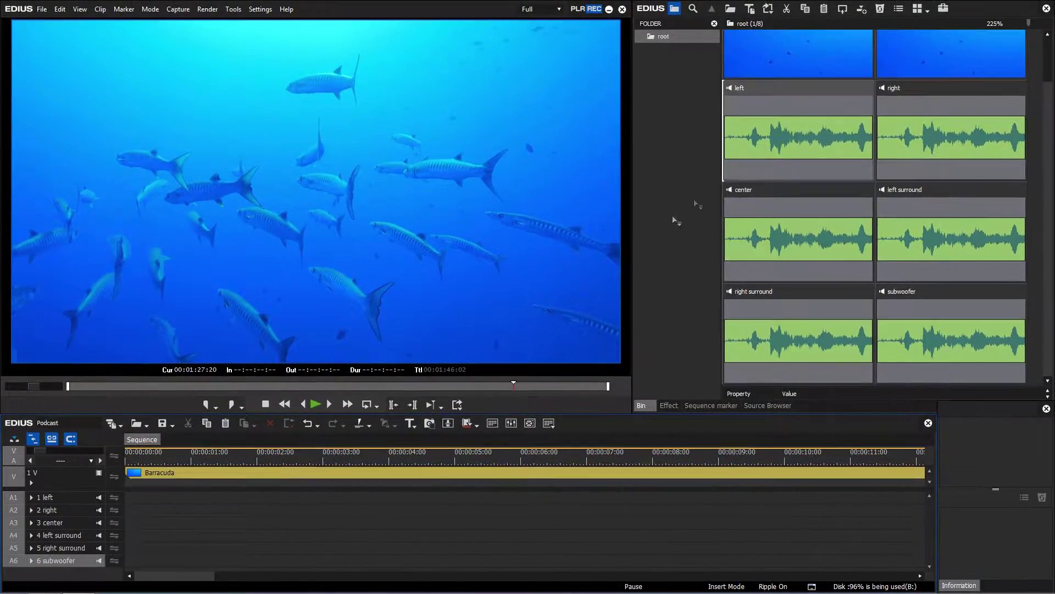
# Step: Place the left, right, center, left surround, right surround and subwoofer clips on tracks 1–6
pyautogui.moveTo(676, 220); pyautogui.dragTo(127, 496)
pyautogui.moveTo(951, 138); pyautogui.dragTo(127, 512)
pyautogui.moveTo(797, 237); pyautogui.dragTo(126, 528)
pyautogui.moveTo(951, 236); pyautogui.dragTo(133, 541)
pyautogui.moveTo(797, 341); pyautogui.dragTo(132, 548)
pyautogui.moveTo(929, 337); pyautogui.dragTo(137, 567)
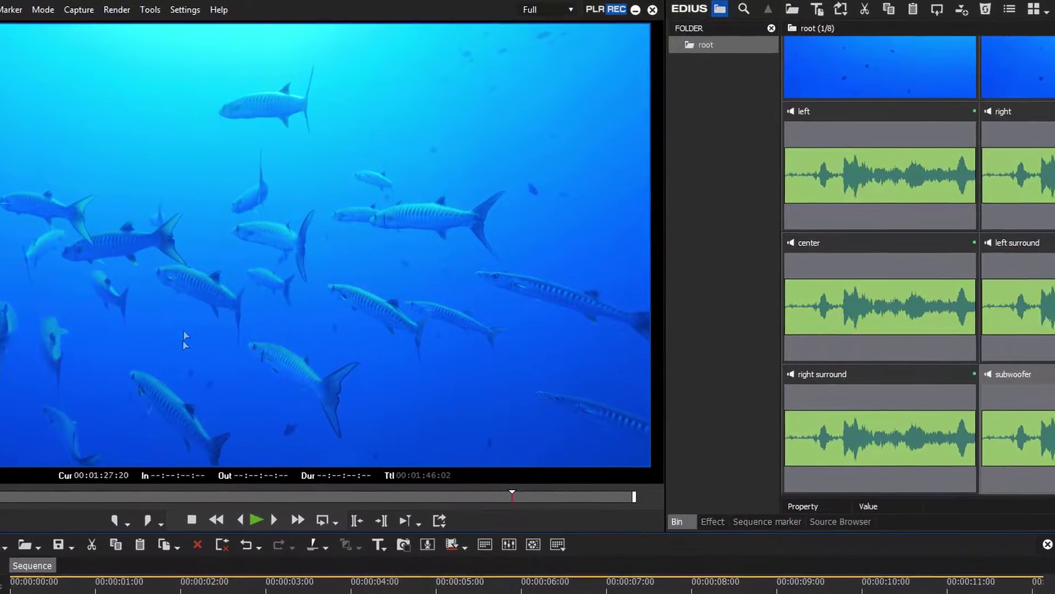
# Step: Open the sequence's Audio channel map from Settings > Sequence Settings
pyautogui.click(183, 9)
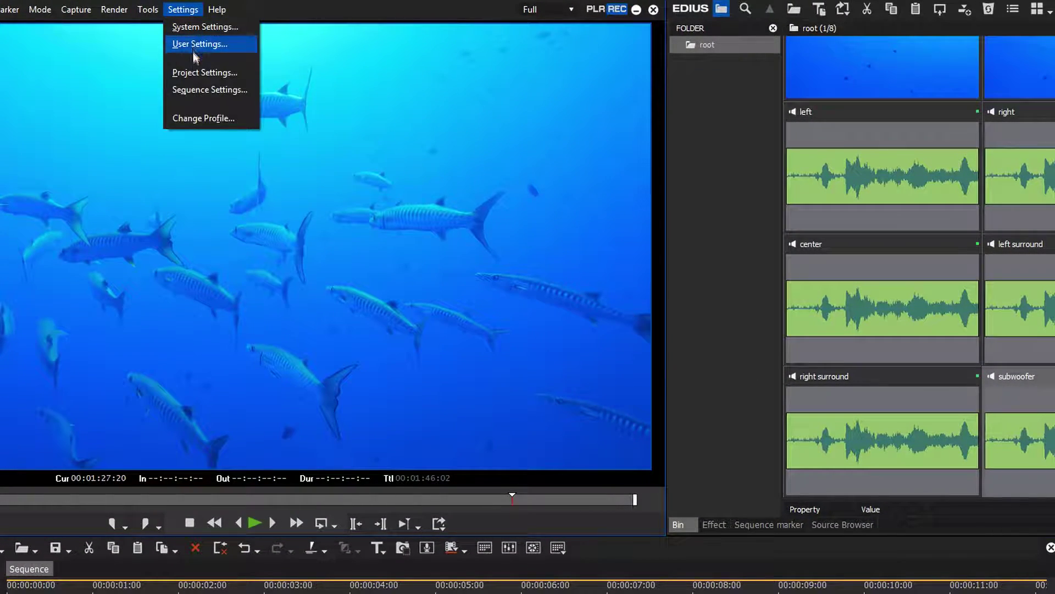
pyautogui.click(193, 91)
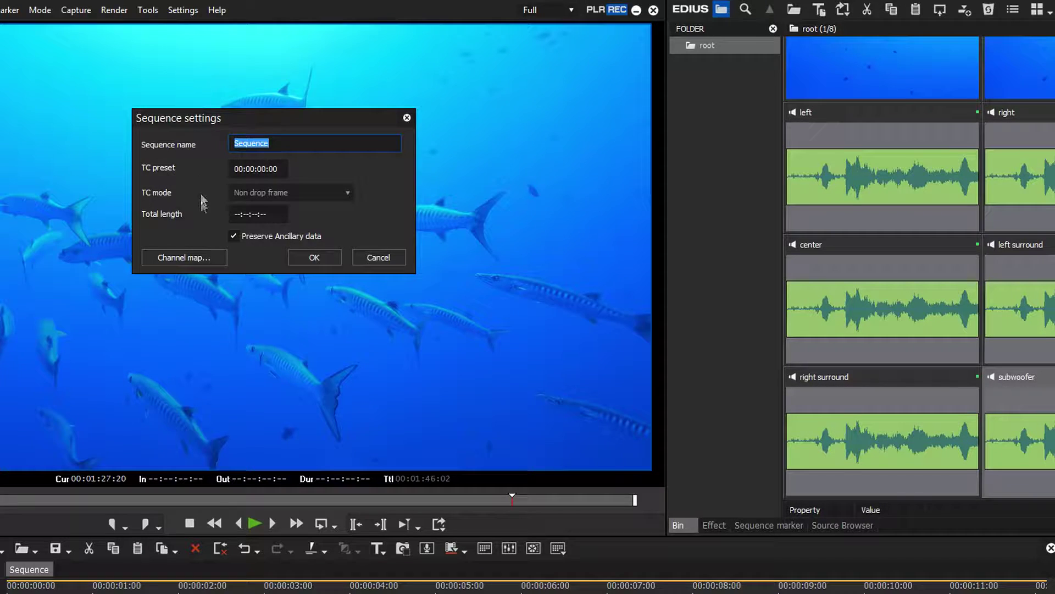
pyautogui.click(201, 259)
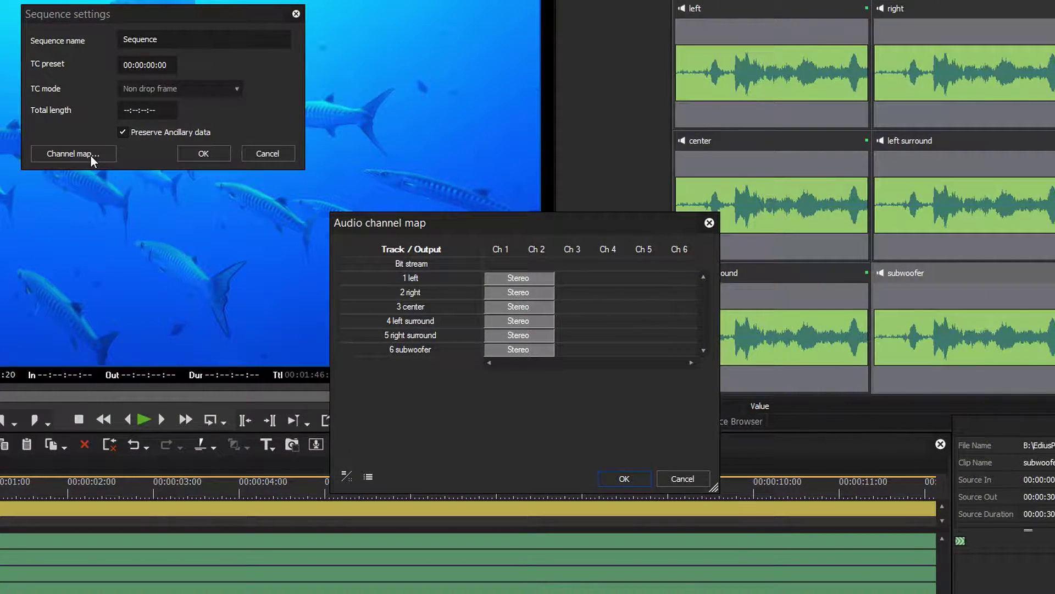
# Step: Load the 5.1 Surround MPEG2 channel map preset
pyautogui.click(369, 477)
pyautogui.click(370, 488)
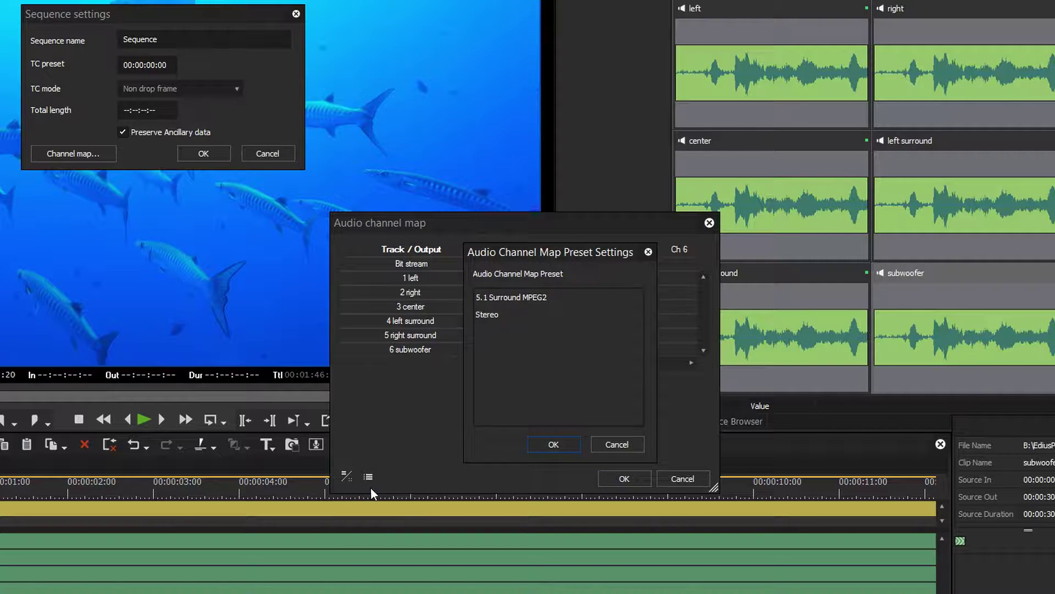
pyautogui.click(511, 298)
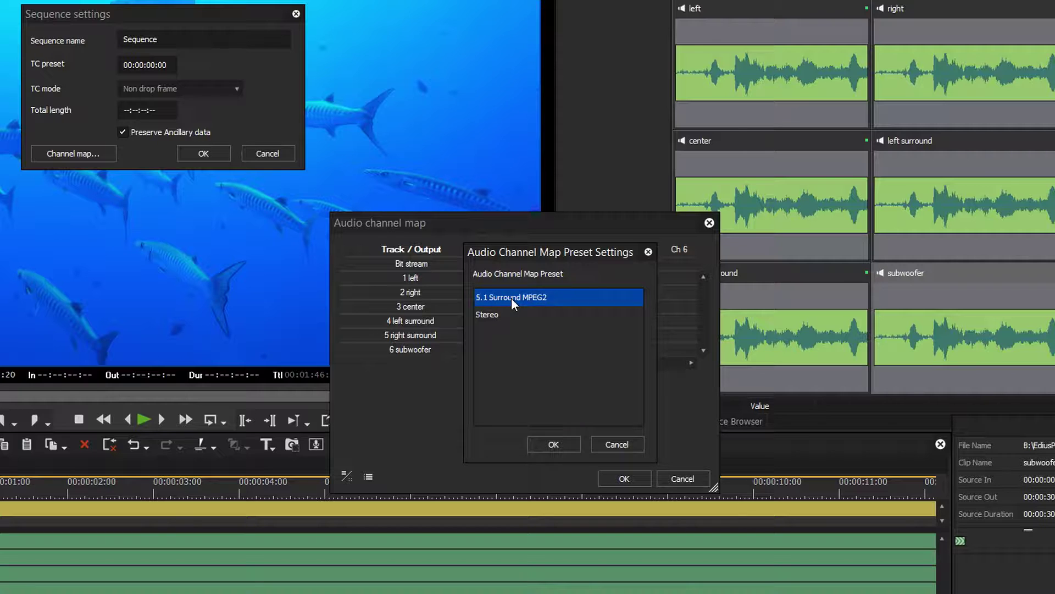
pyautogui.click(549, 444)
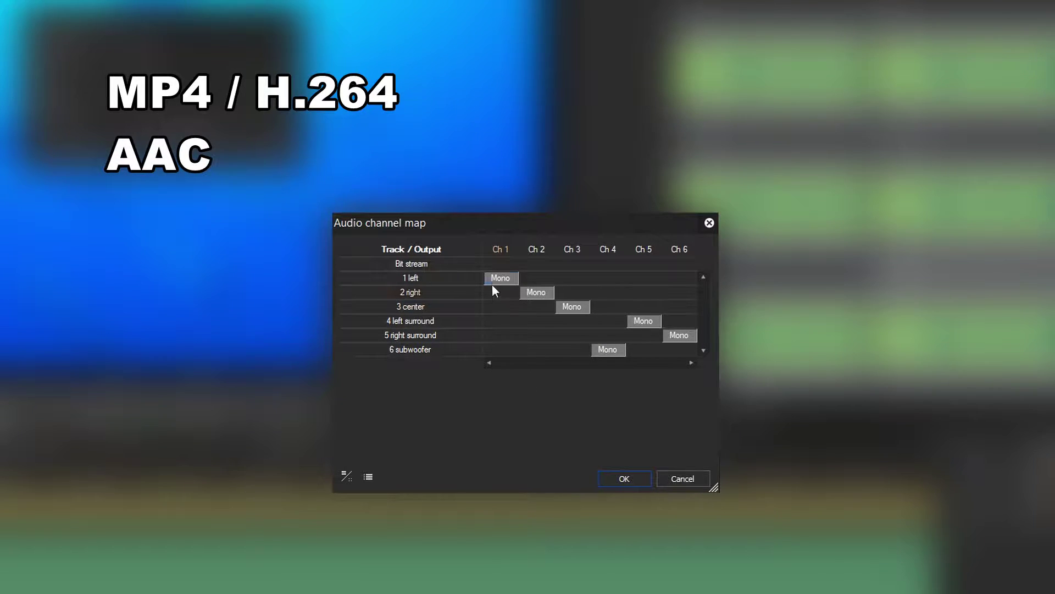
# Step: Route center to Ch 1, left to Ch 2 and right to Ch 3, deleting the duplicate Ch 3
pyautogui.moveTo(492, 280); pyautogui.dragTo(534, 275)
pyautogui.click(522, 294)
pyautogui.click(528, 292)
pyautogui.click(562, 290)
pyautogui.click(565, 290)
pyautogui.click(575, 306)
pyautogui.press('Delete')
# Step: Route left surround to Ch 4, right surround to Ch 5 and subwoofer to Ch 6
pyautogui.click(595, 316)
pyautogui.click(600, 319)
pyautogui.click(635, 323)
pyautogui.press('Delete')
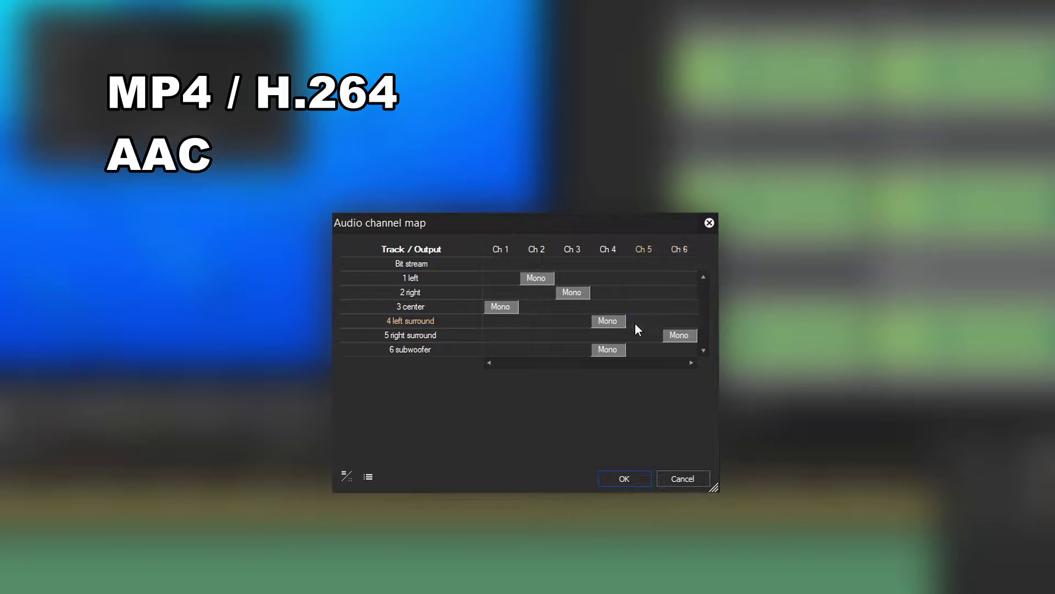
pyautogui.moveTo(614, 350); pyautogui.dragTo(638, 333)
pyautogui.press('Delete')
pyautogui.click(670, 357)
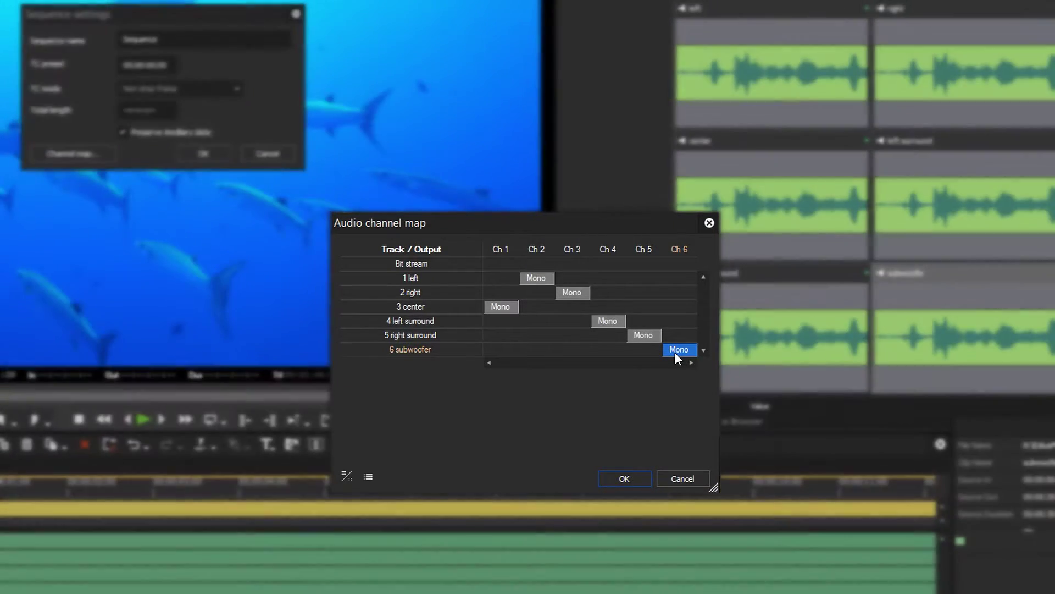
# Step: Save the channel map as preset '5.1 Surround MP4' and close the channel map and sequence settings
pyautogui.click(549, 402)
pyautogui.click(368, 477)
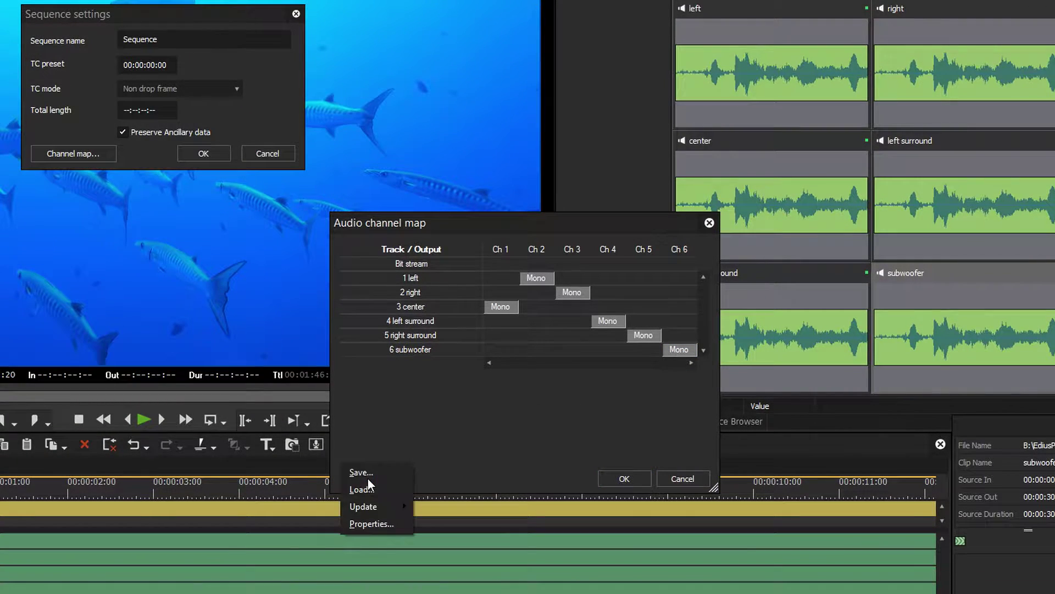
pyautogui.click(370, 472)
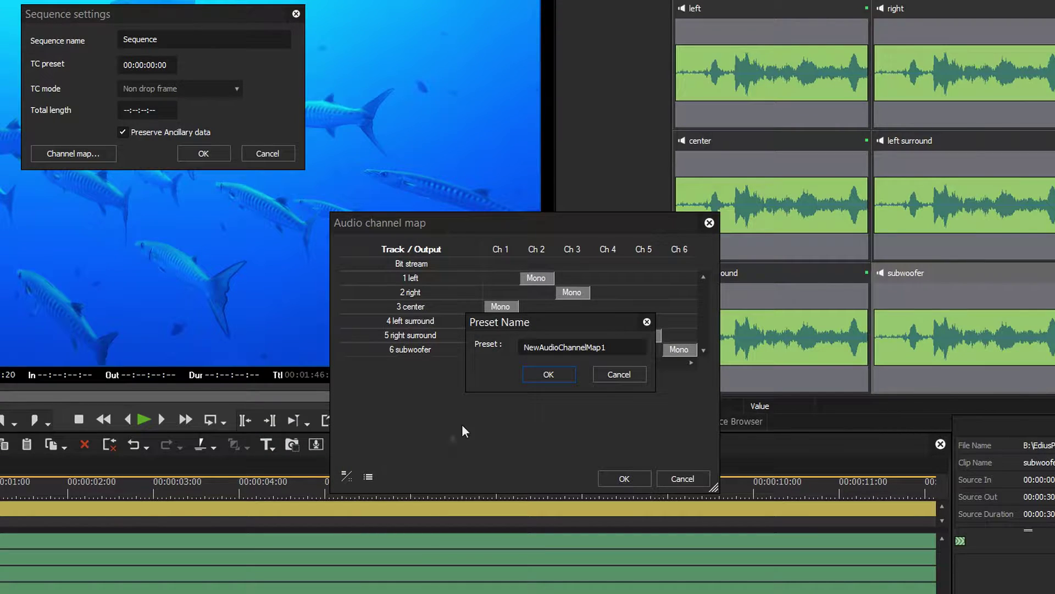
pyautogui.doubleClick(617, 352)
pyautogui.write('5.1 Surround MP4')
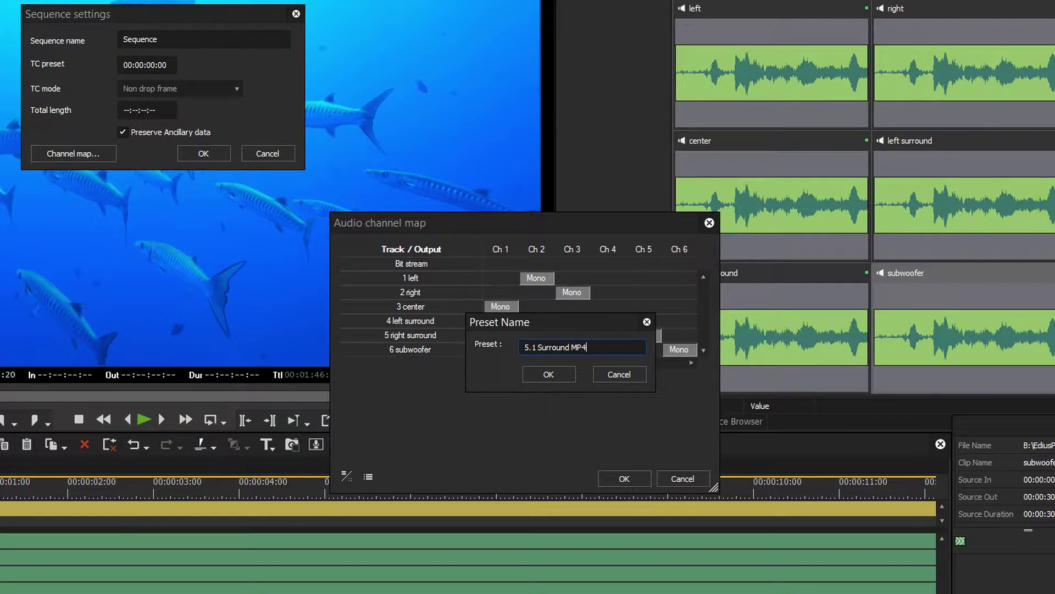
pyautogui.click(539, 372)
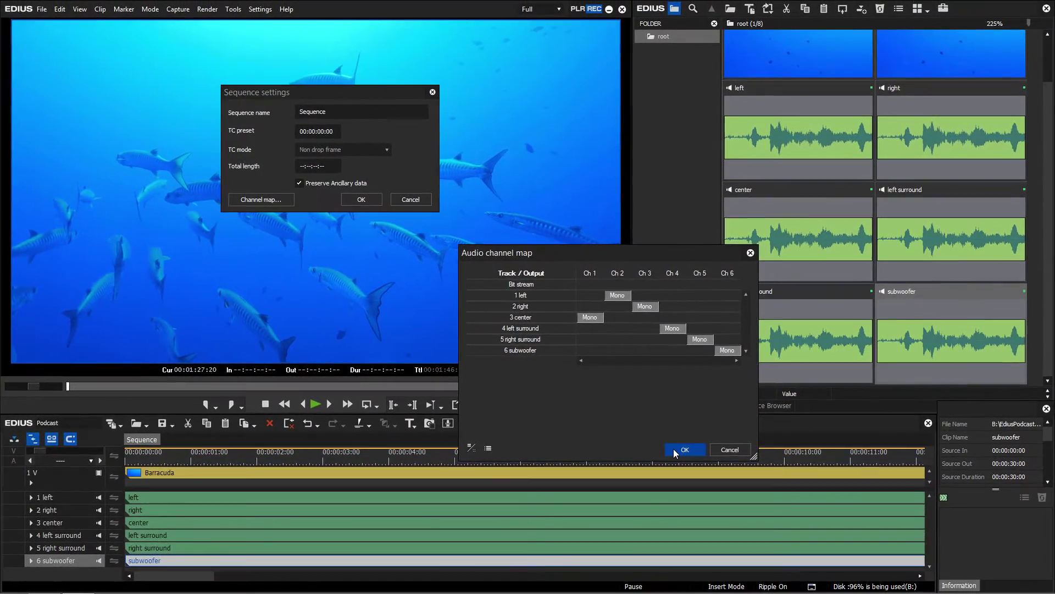
pyautogui.click(623, 478)
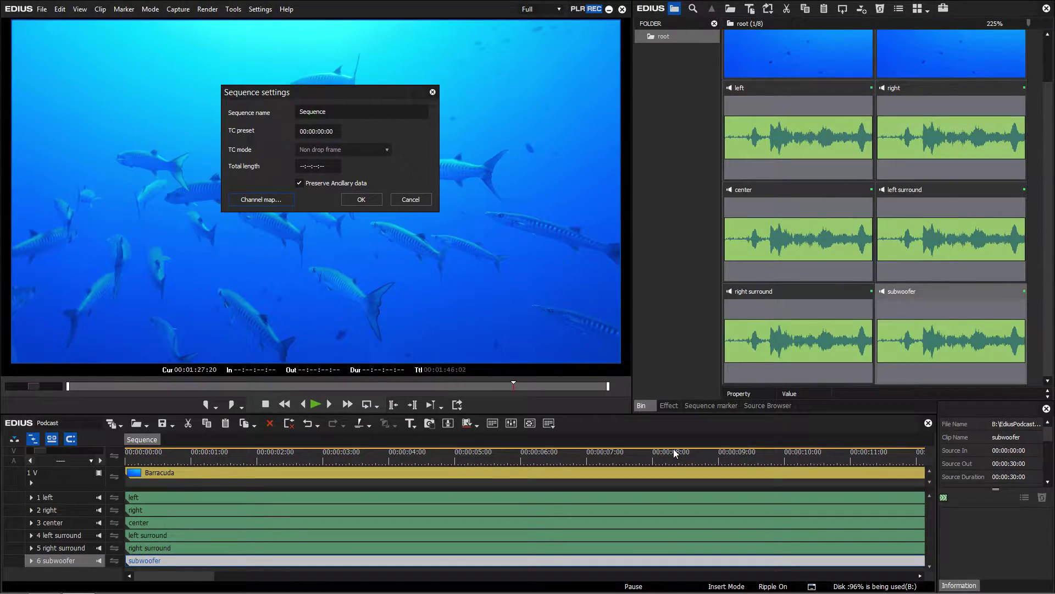
pyautogui.click(365, 203)
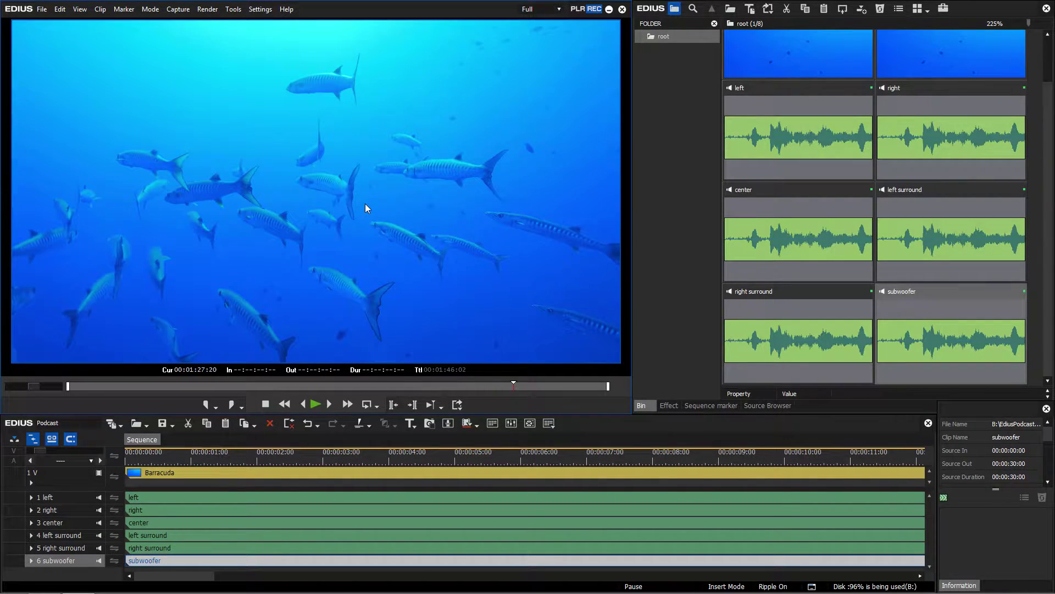